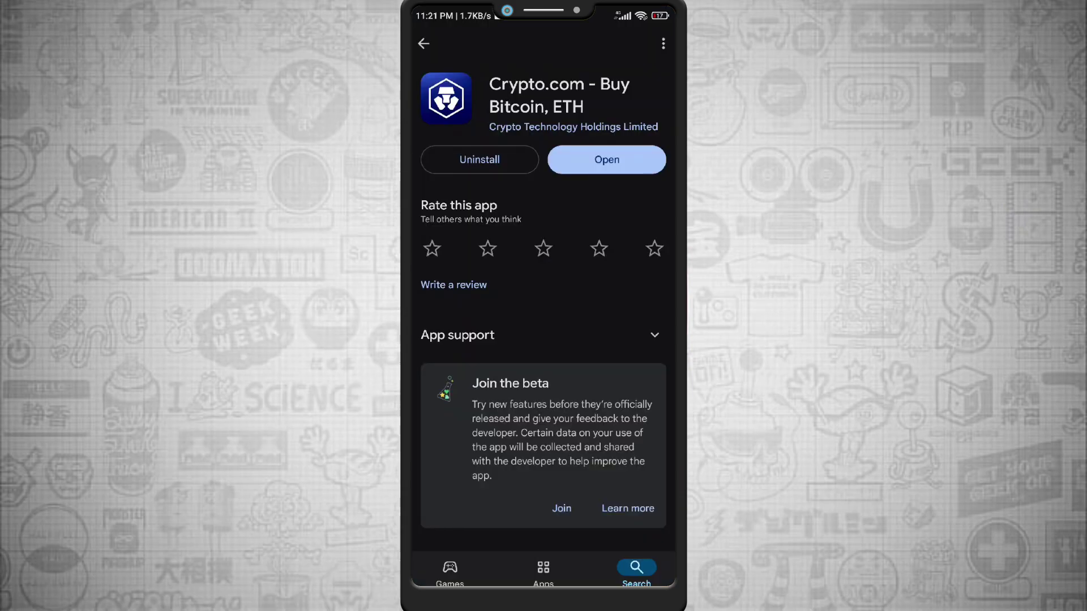
pyautogui.scroll(-2, 598, 483)
pyautogui.scroll(2, 599, 383)
# Launch Crypto.com from the phone's Finance folder to reach its balance home screen.
pyautogui.click(654, 331)
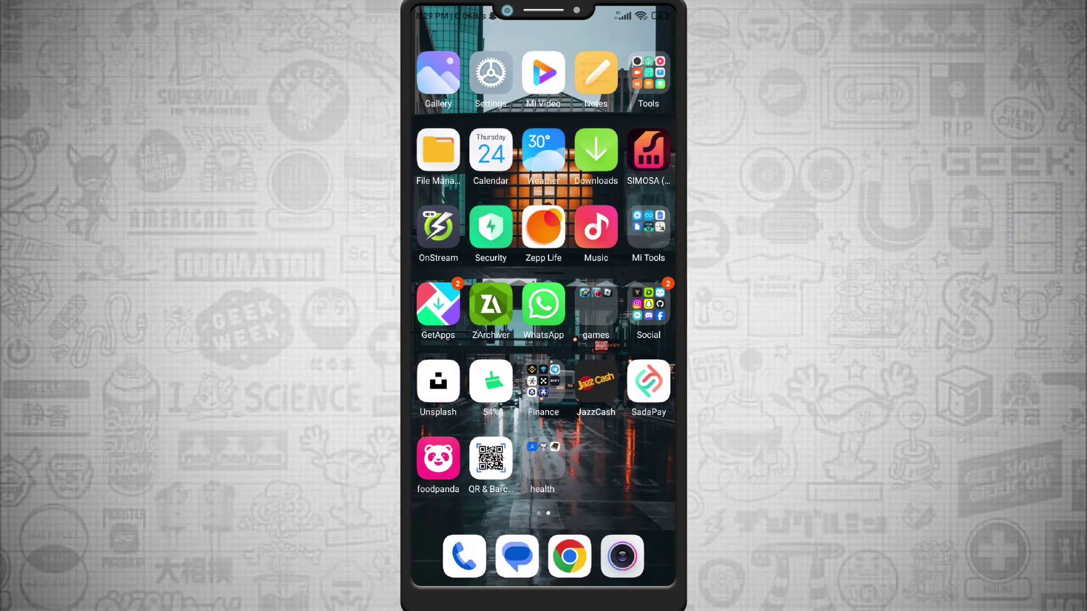
pyautogui.click(543, 386)
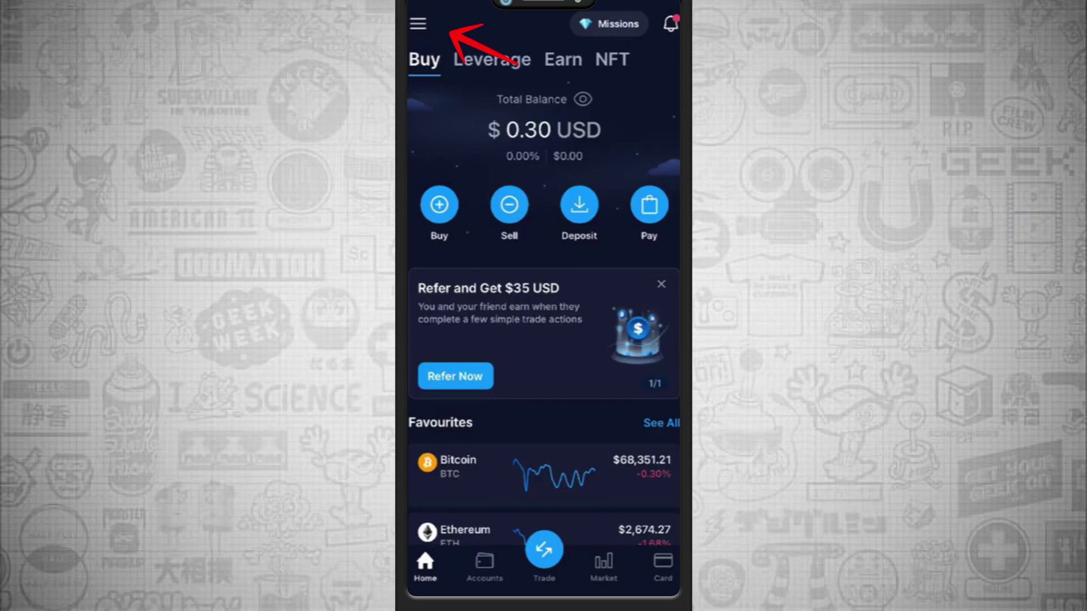
# Open Crypto.com's side menu and reveal the More section with Settings.
pyautogui.click(418, 24)
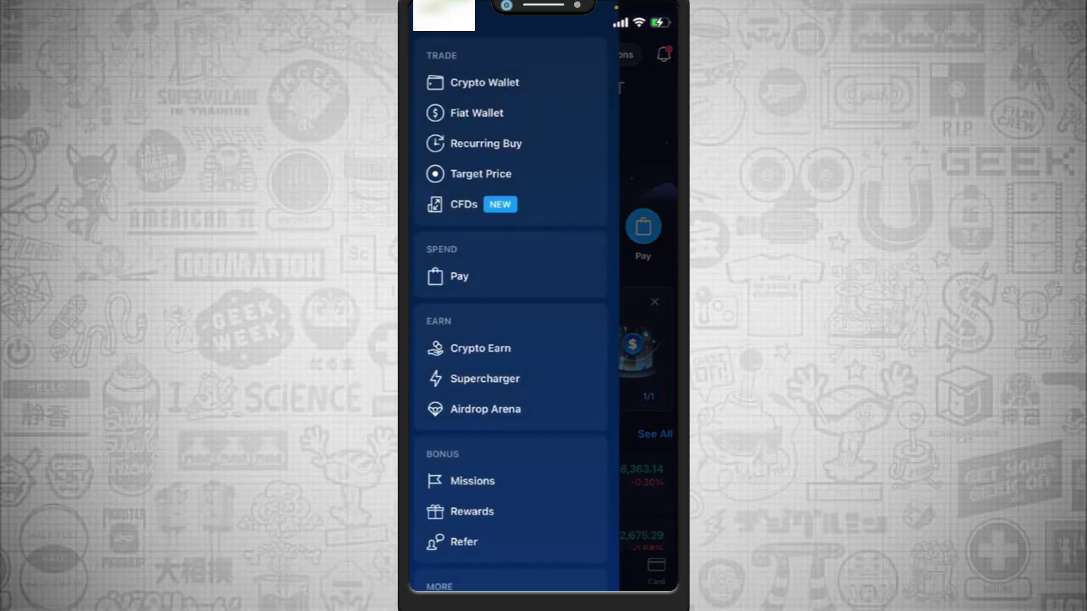
pyautogui.scroll(-3, 514, 314)
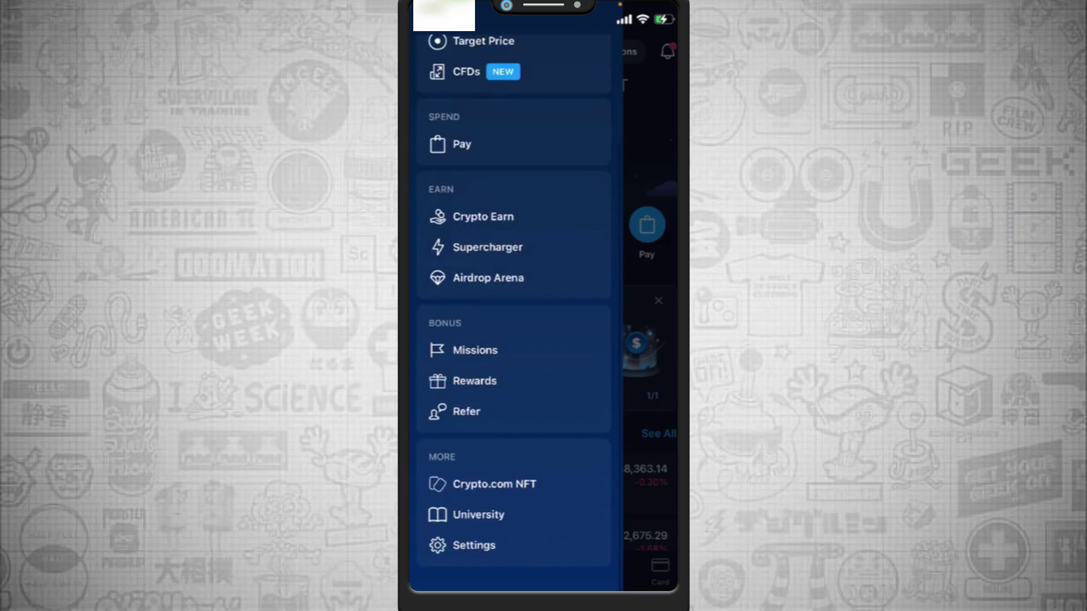